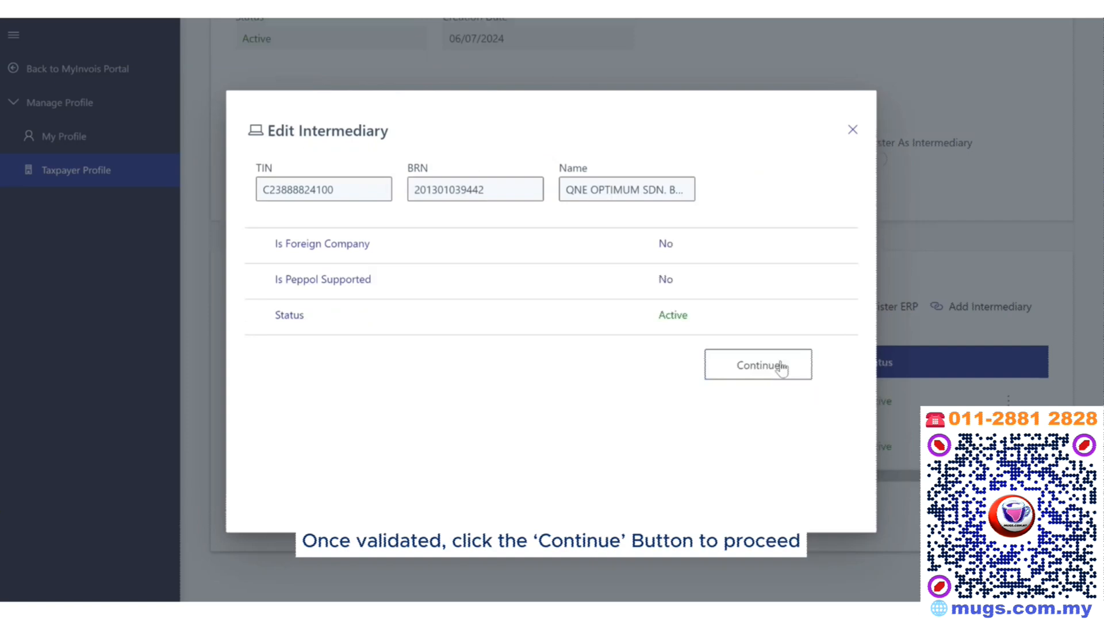
Set the intermediary's Representation To date to 05/08/2034.
click(780, 367)
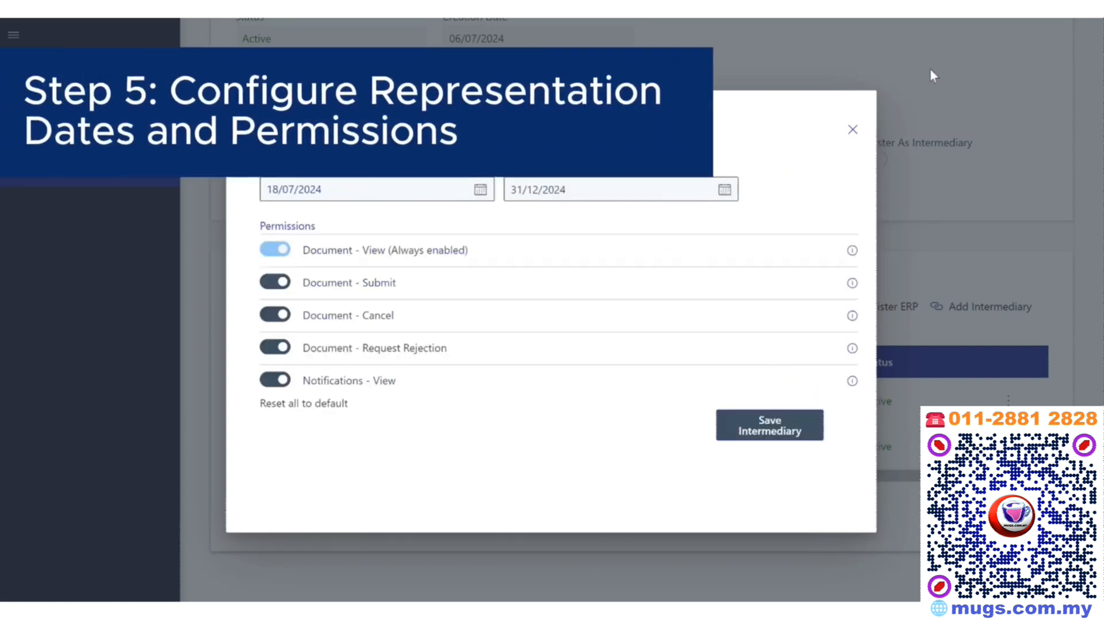
click(699, 195)
click(726, 227)
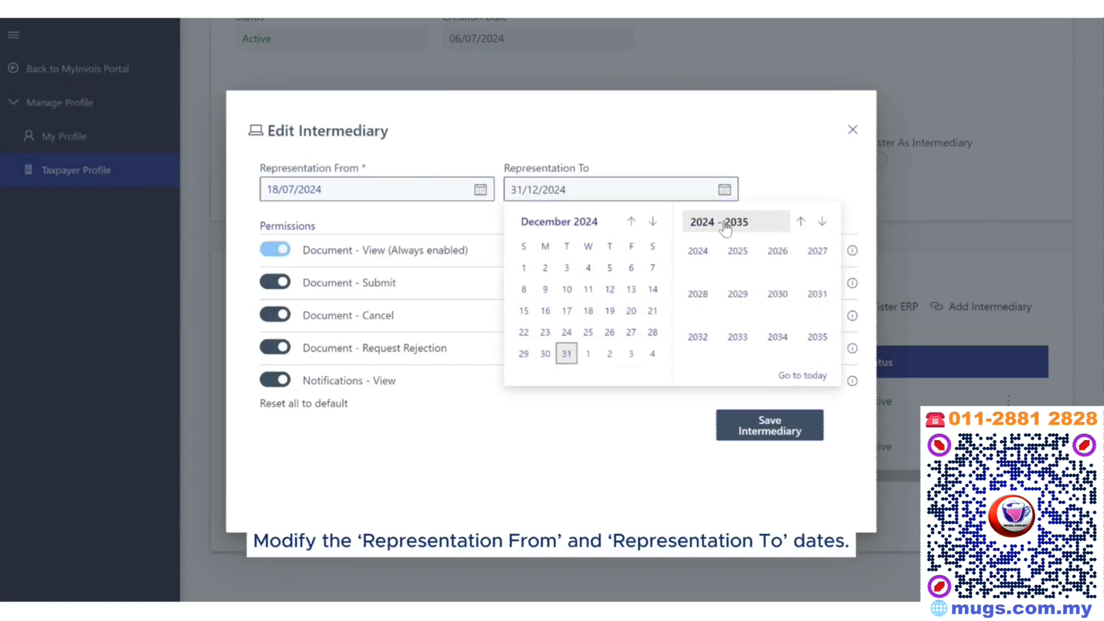
click(777, 338)
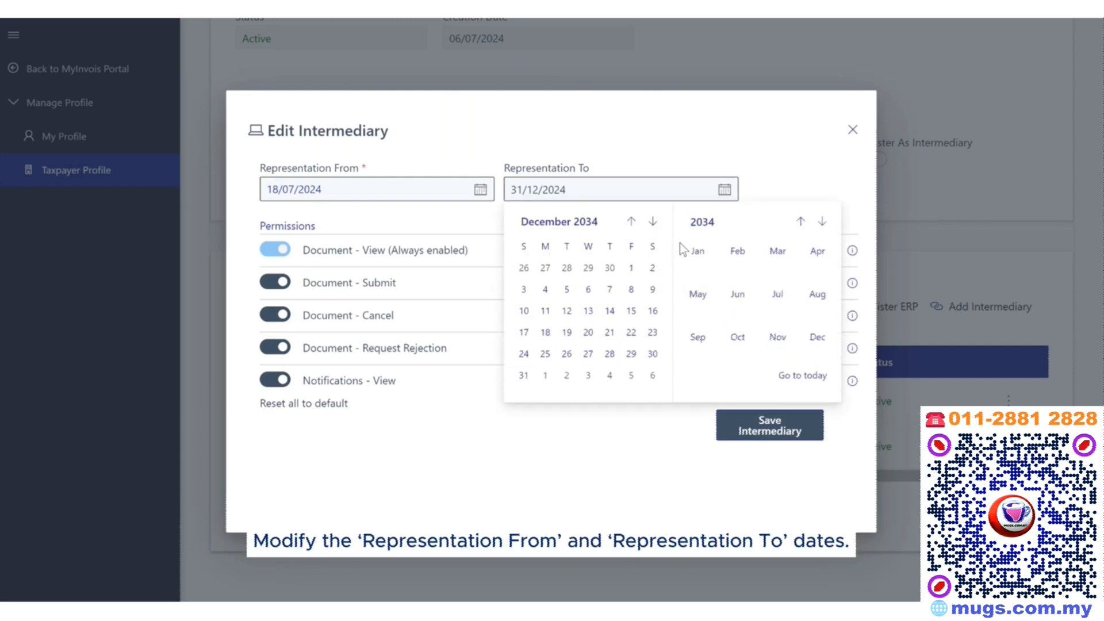
click(816, 294)
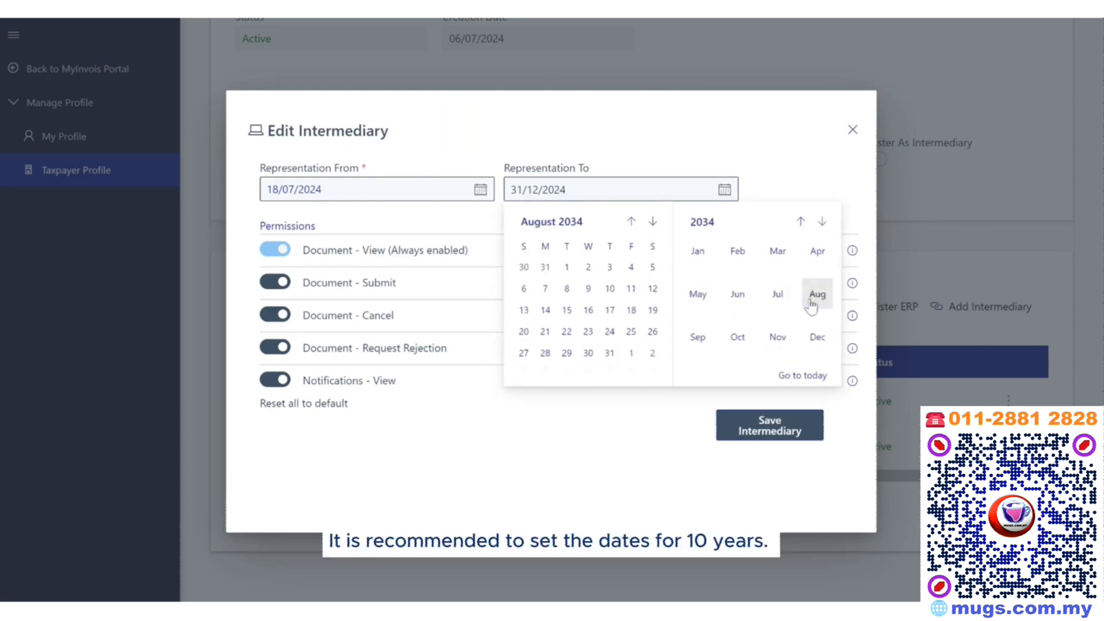
click(651, 269)
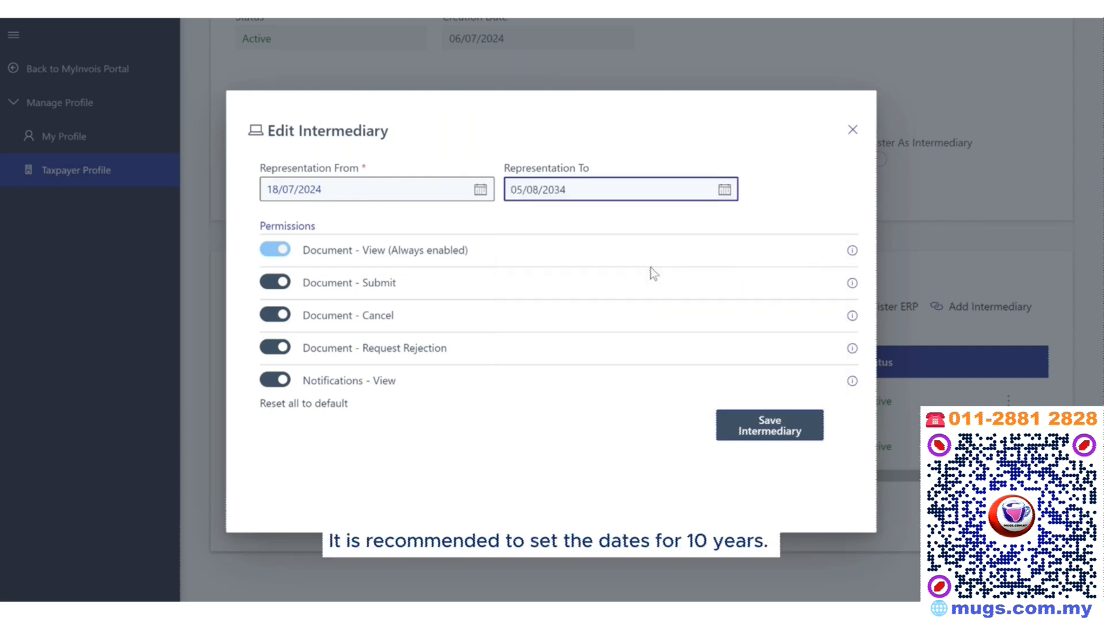
Keep the Document Submit and Cancel permissions enabled and save the intermediary.
click(275, 282)
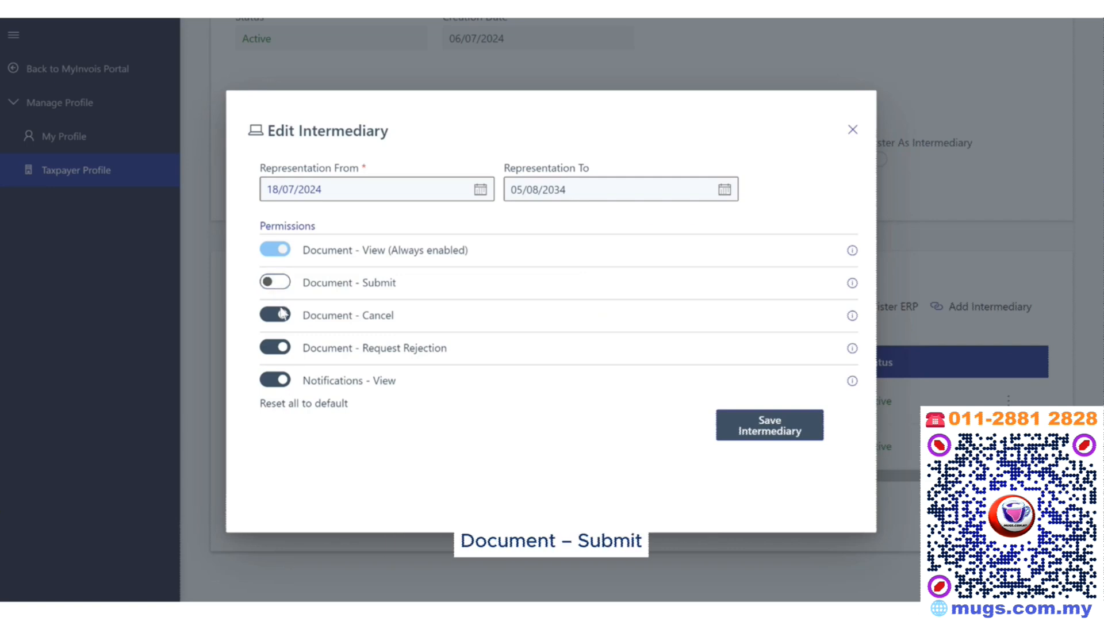
click(281, 315)
click(281, 316)
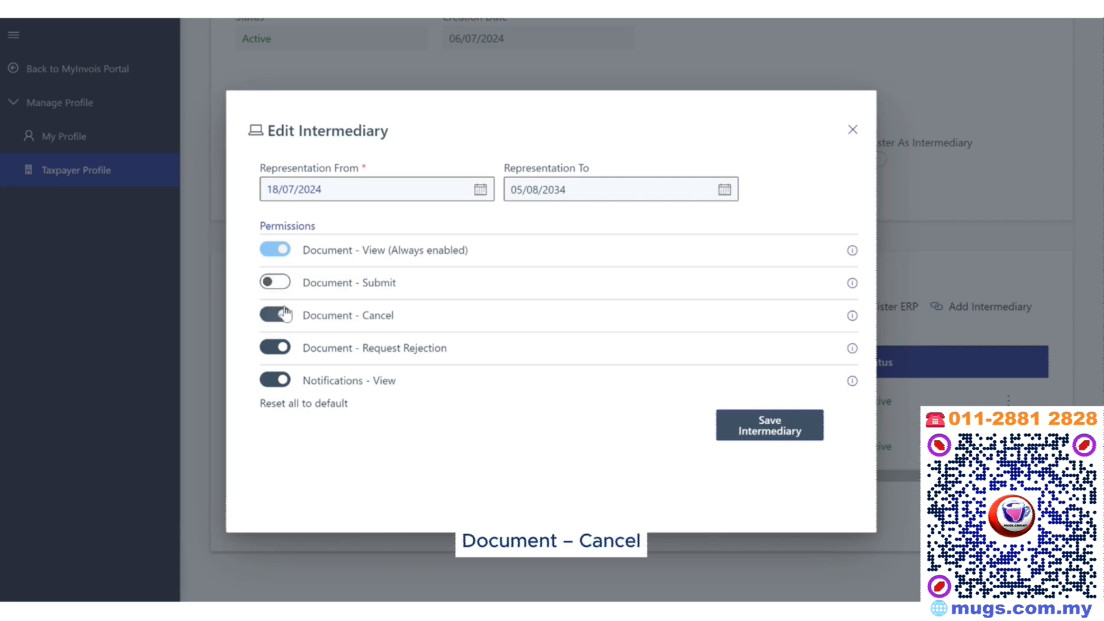
click(287, 282)
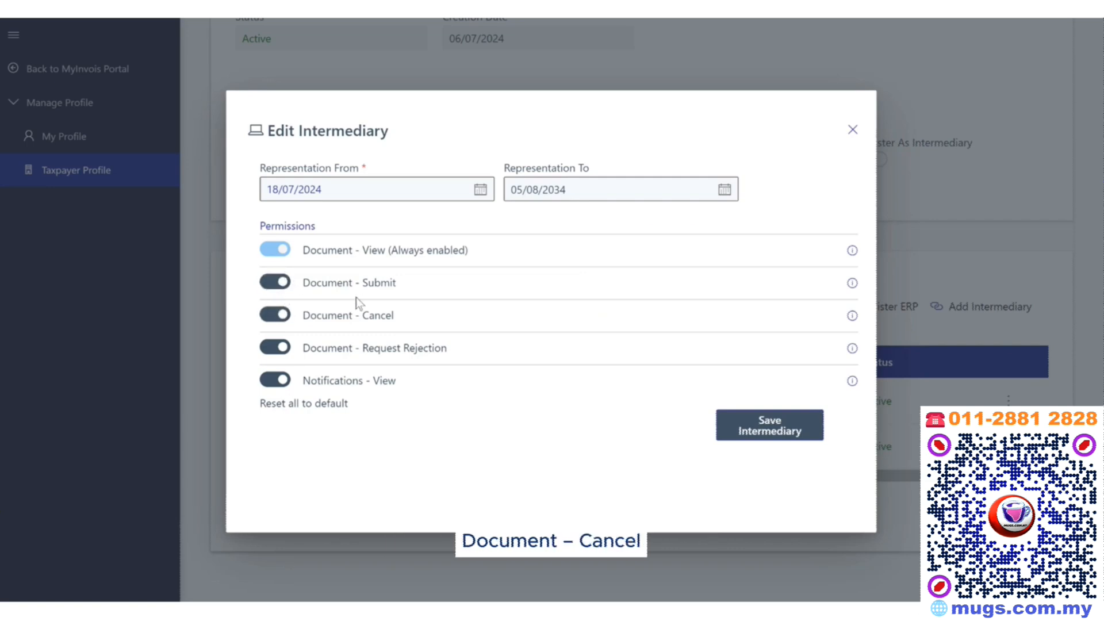
click(822, 428)
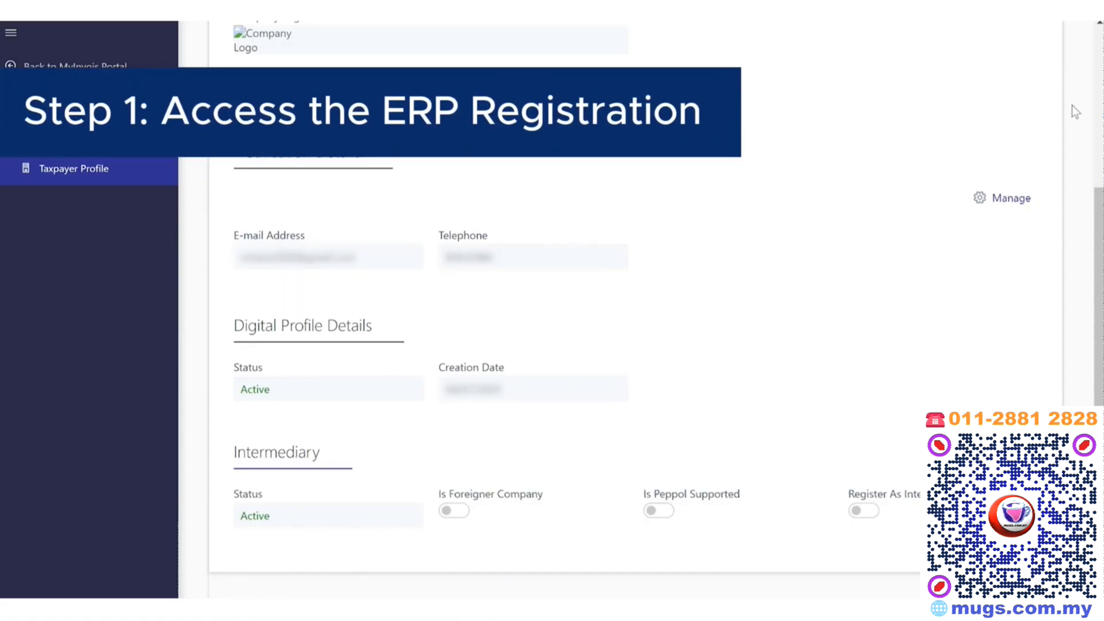
Scroll down to Representatives and start registering a new ERP system.
scroll(1070, 112, down, 5)
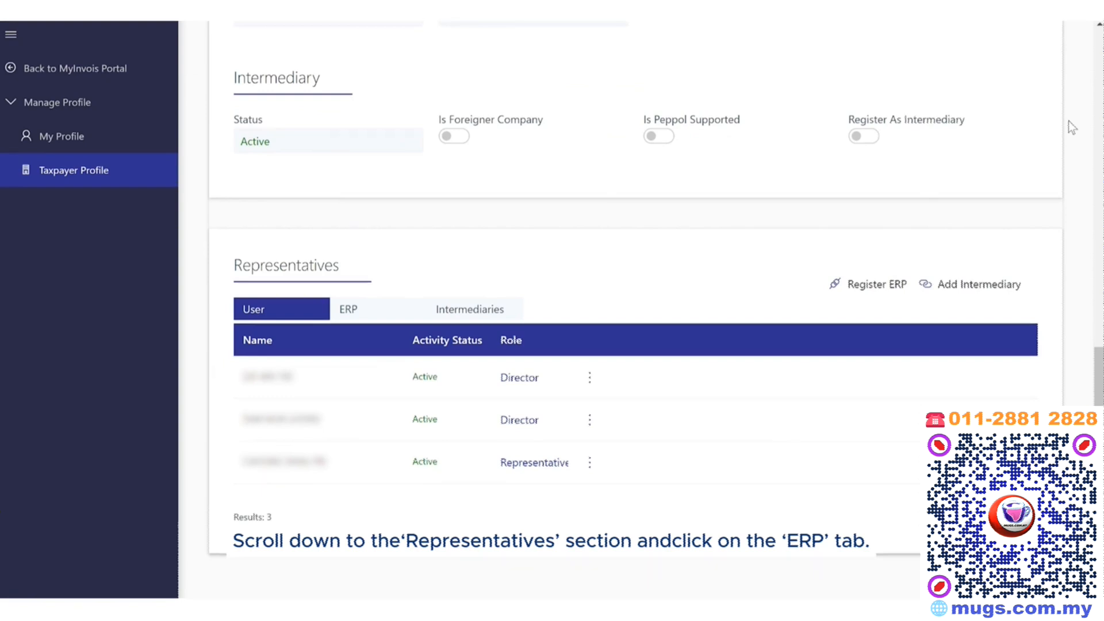
click(857, 287)
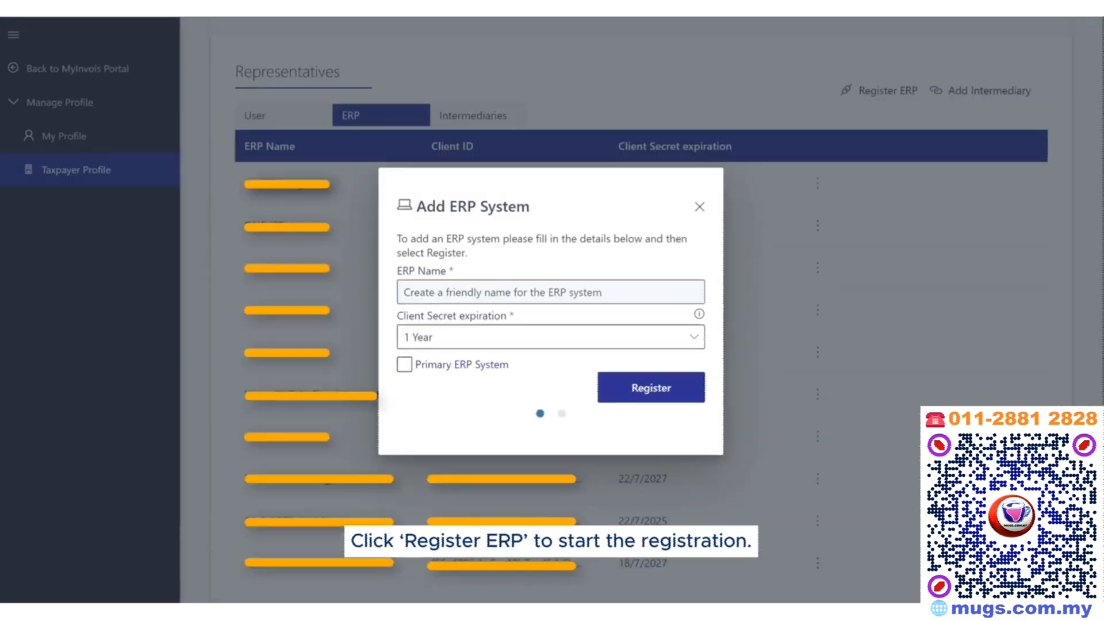
Register 'QNE AI Cloud Accounting' as the primary ERP with a 3 Year client secret expiry.
click(629, 284)
text(QNE)
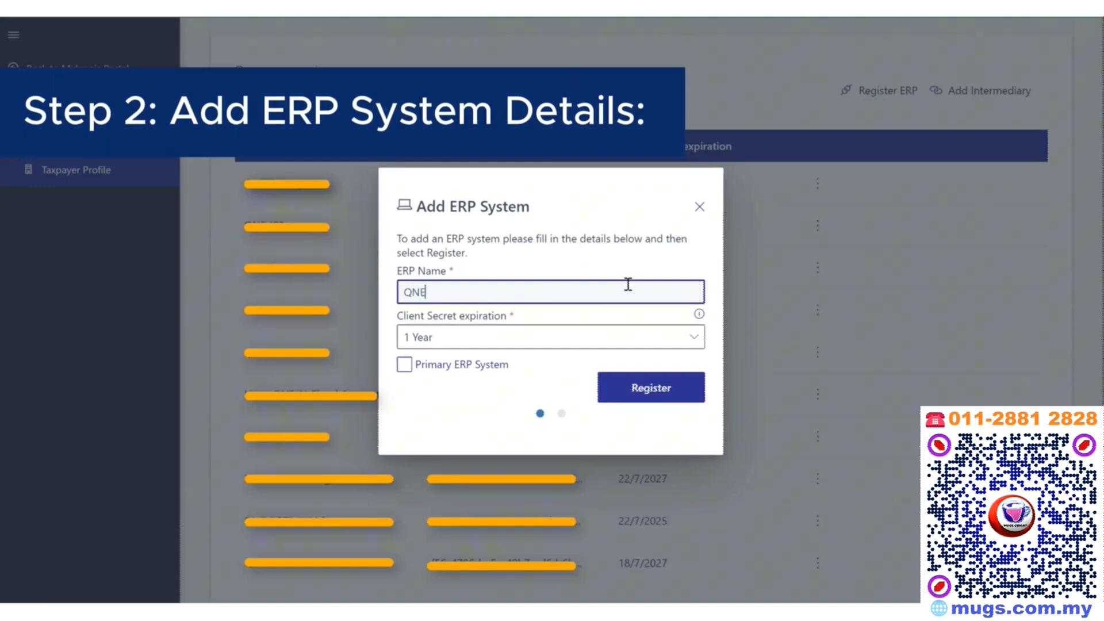
text( AI Cloud Accounting)
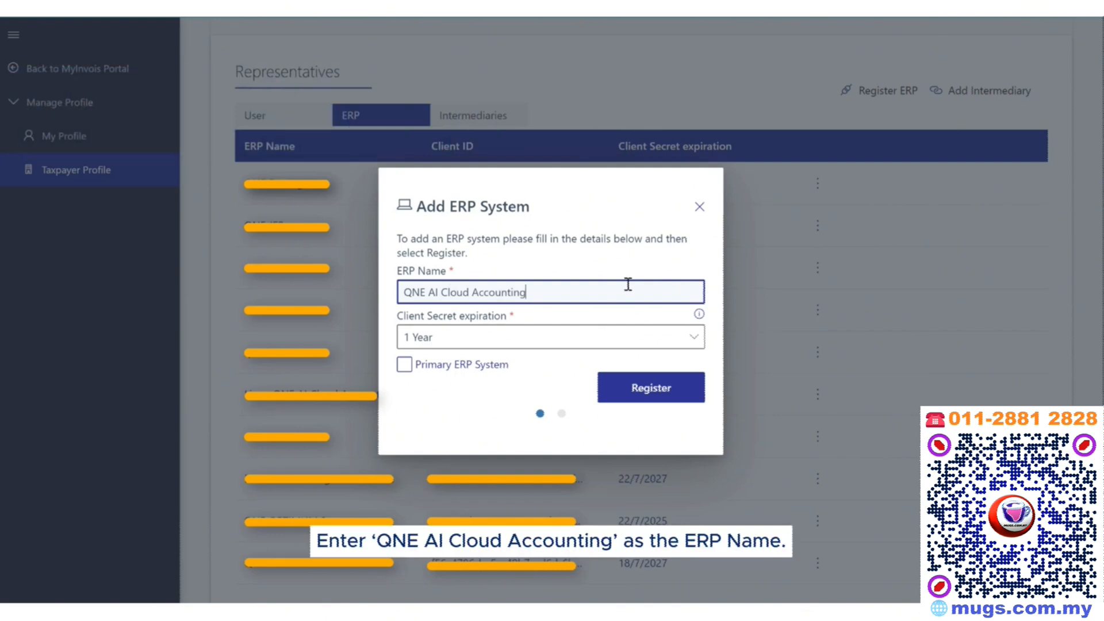
click(603, 344)
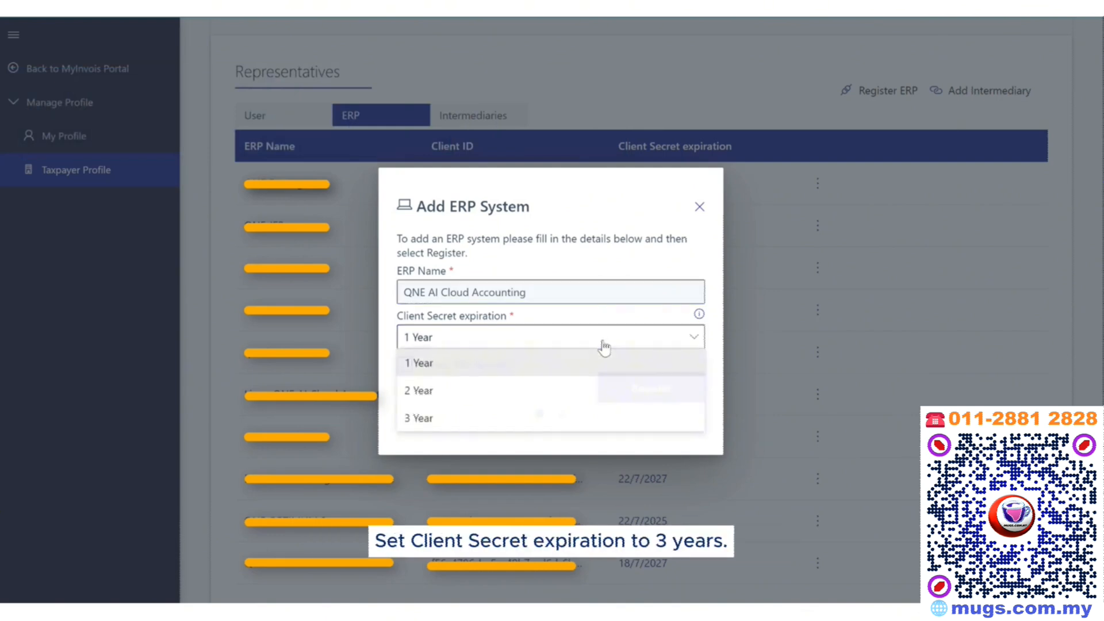
click(493, 422)
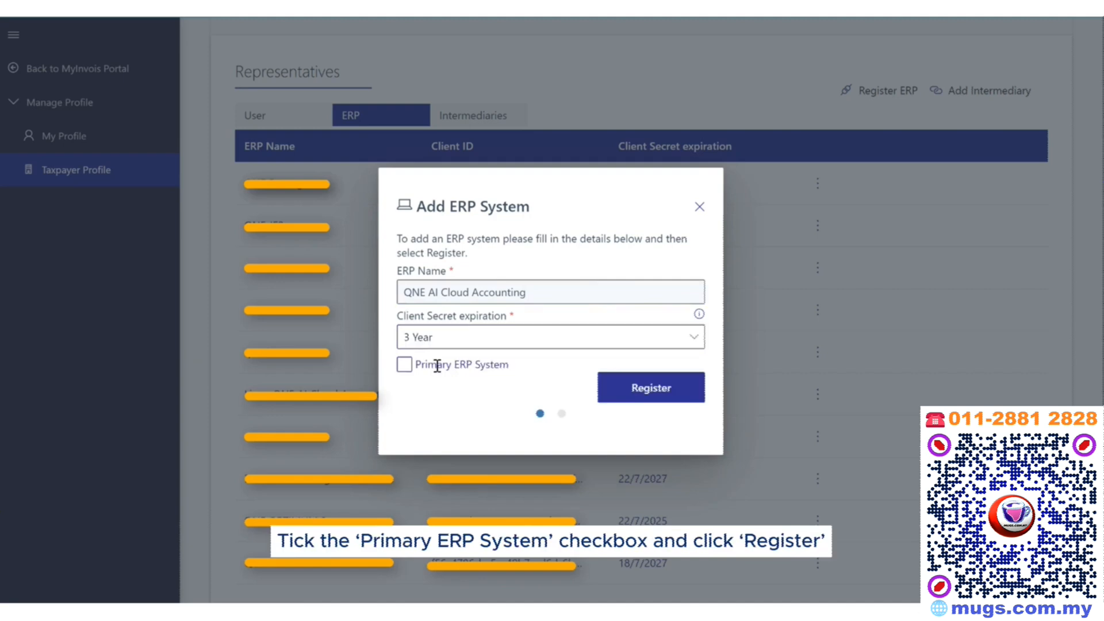
click(404, 364)
click(615, 400)
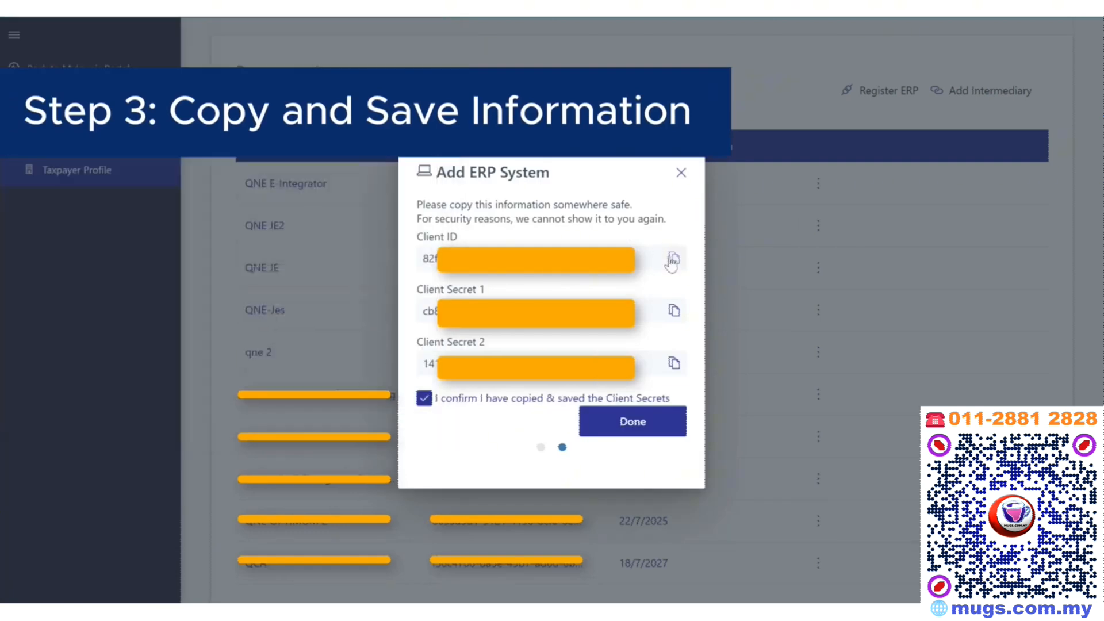
Copy the Client ID, Client Secret 1 and Client Secret 2 into Notepad on separate lines.
click(673, 258)
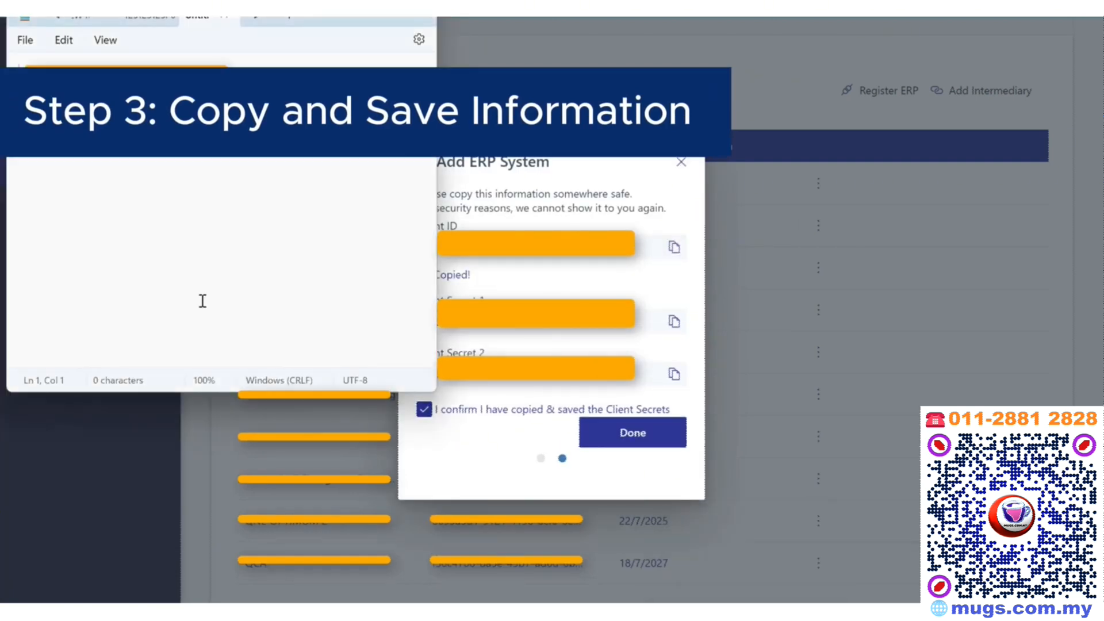
key(ctrl+v)
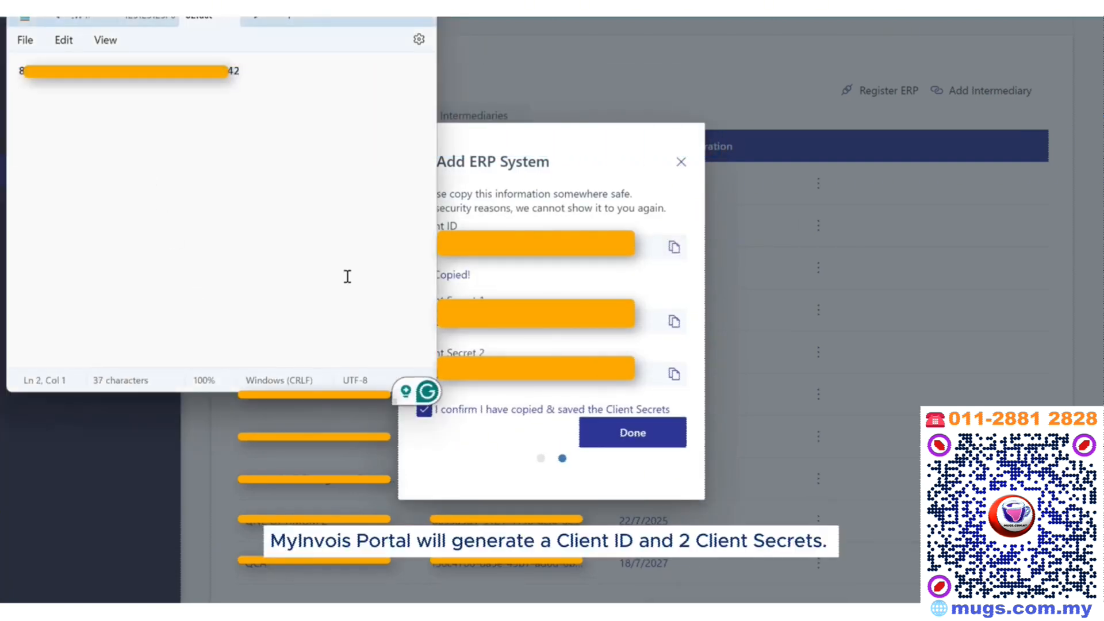
click(674, 321)
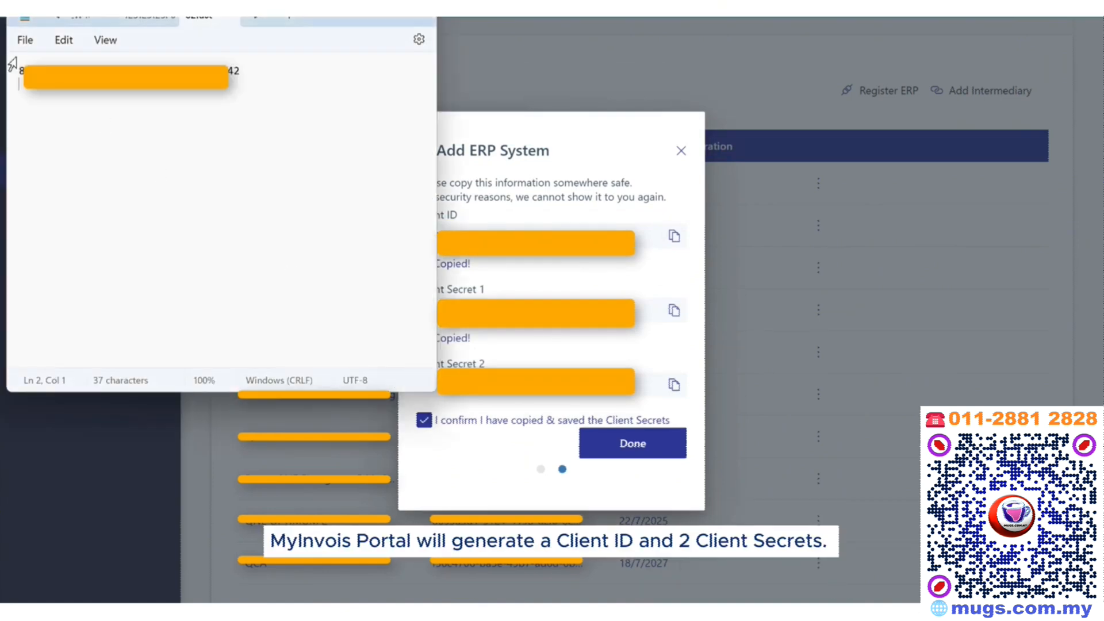
key(ctrl+v)
key(Return)
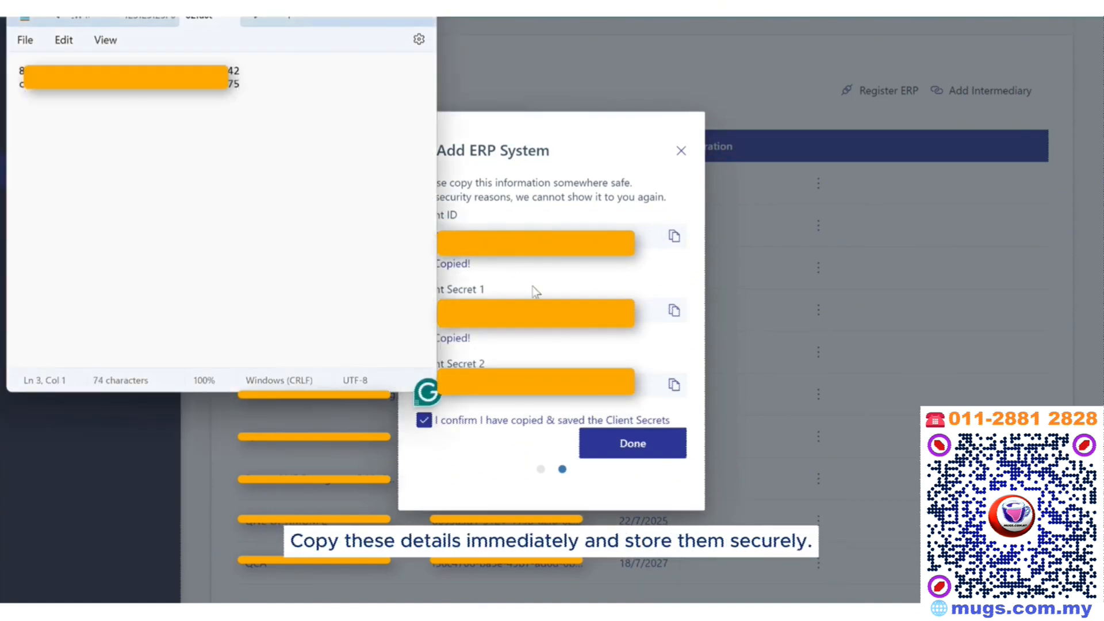
click(674, 384)
key(ctrl+v)
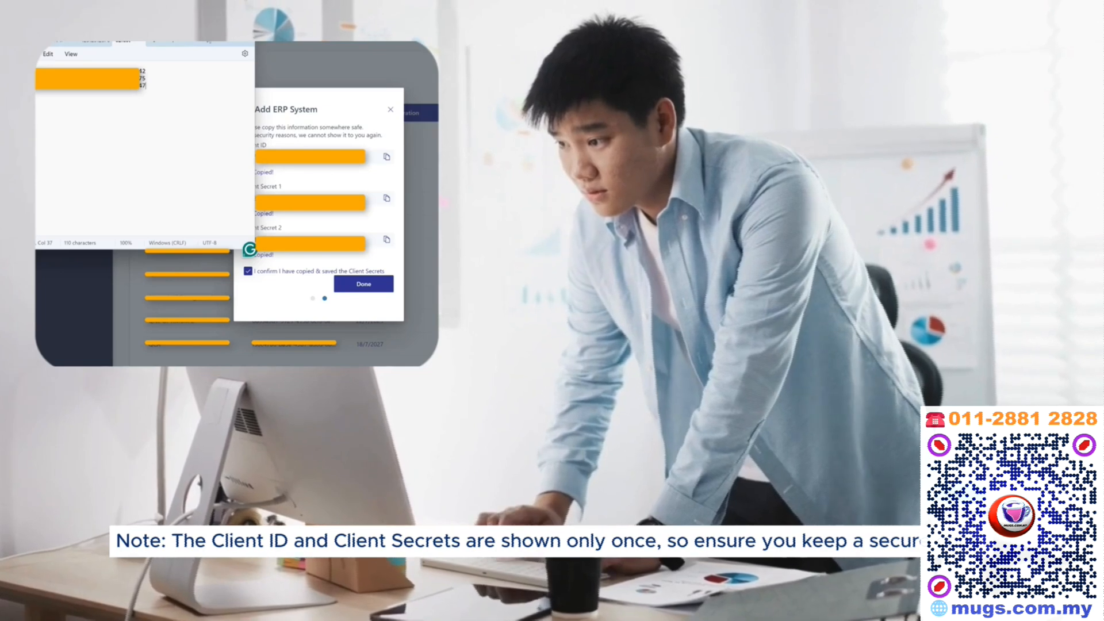
Minimise Notepad to return to the Add ERP System dialog.
click(209, 41)
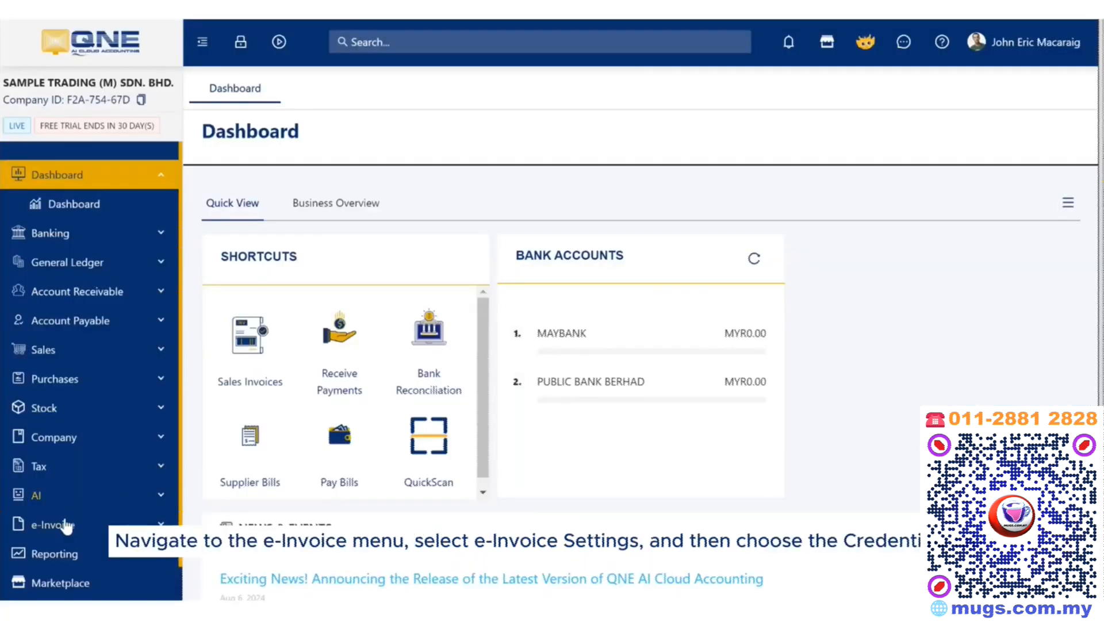
In e-Invoice Settings' Credentials tab, start the LHDN MyInvois API connection.
click(67, 525)
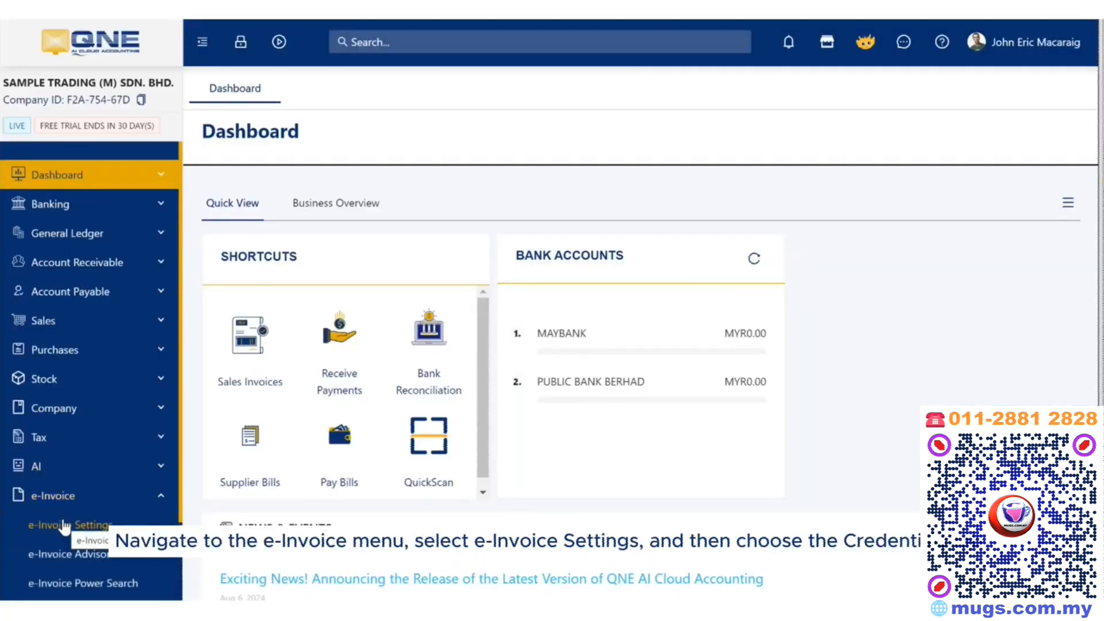
click(64, 525)
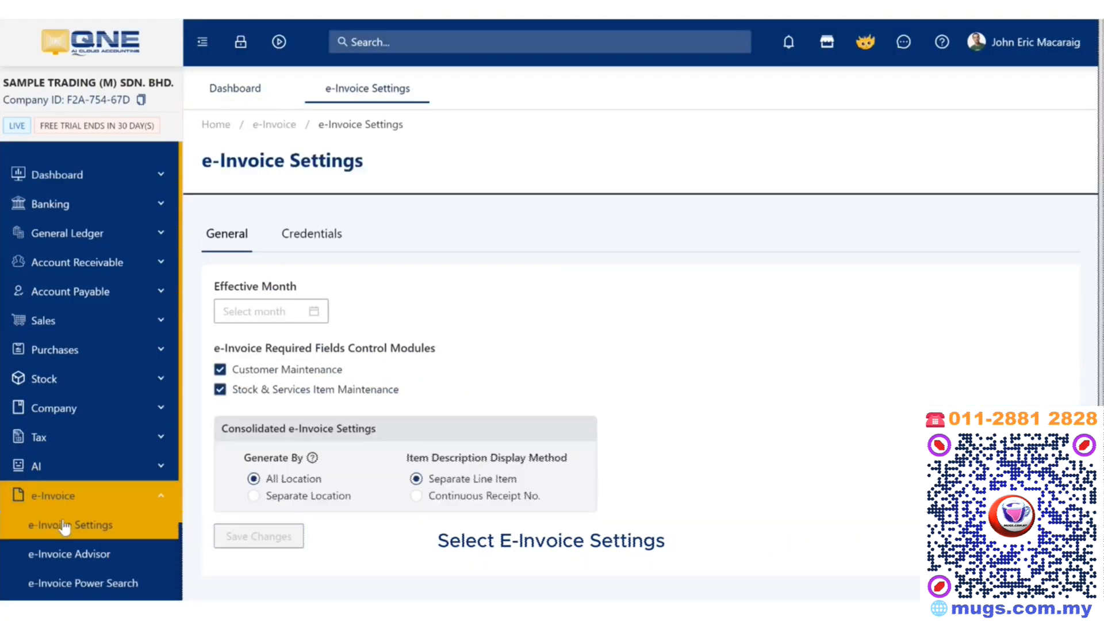
click(301, 238)
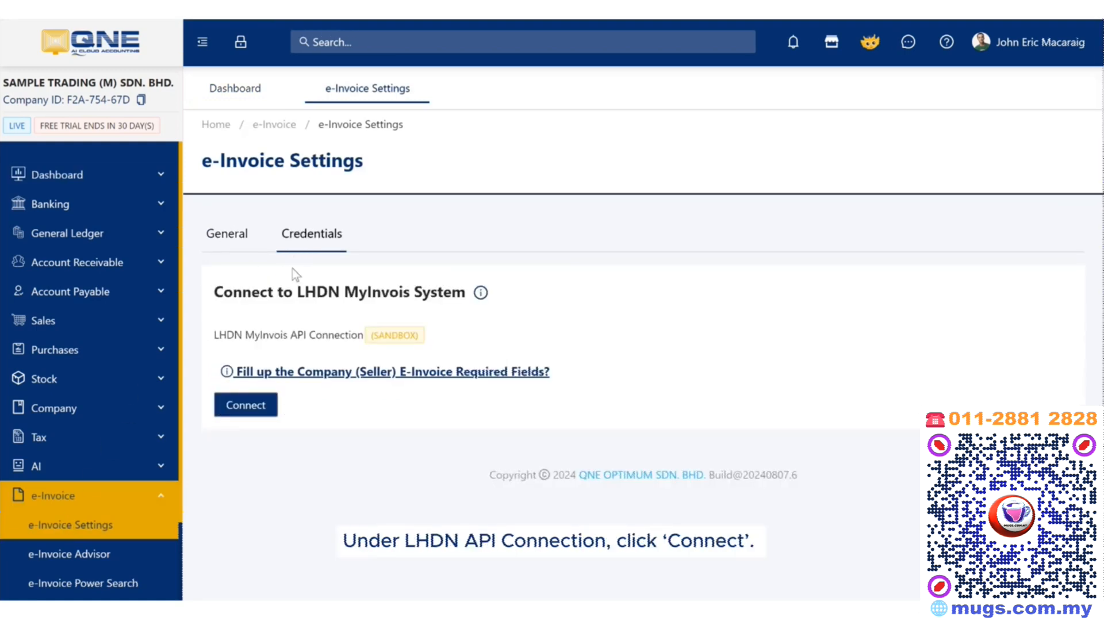
click(253, 406)
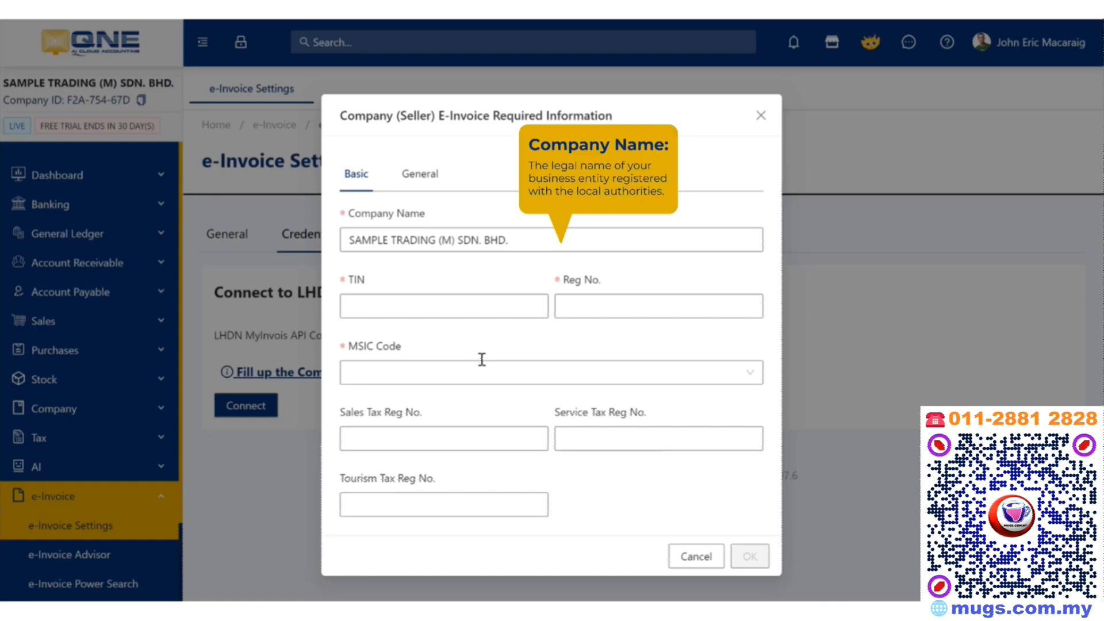
Enter the company's TIN and registration number and choose MSIC code 62091.
click(462, 315)
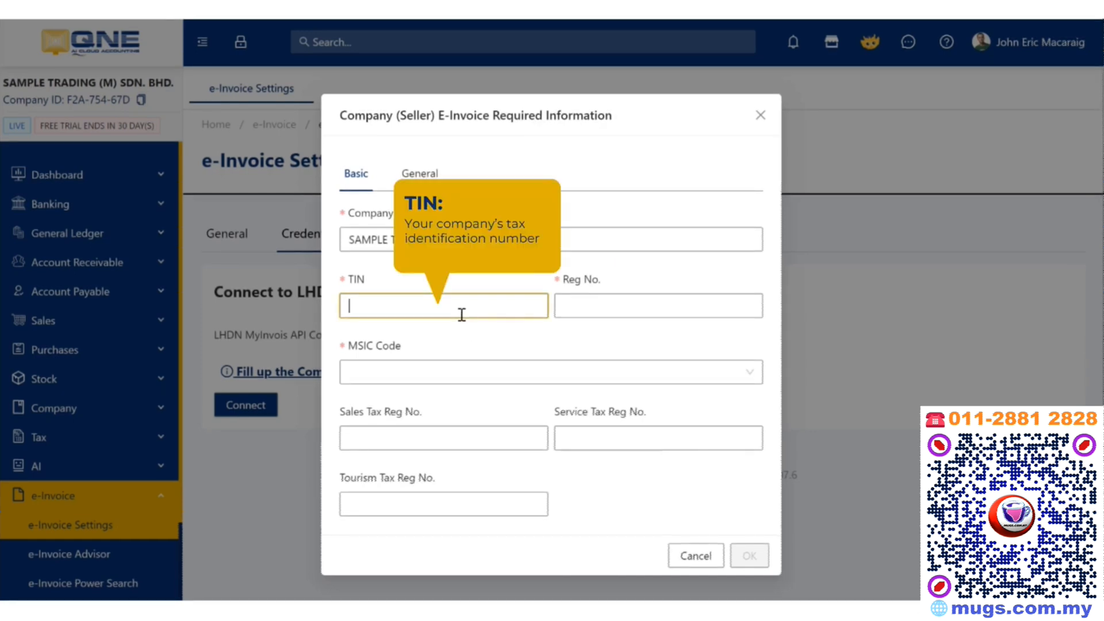
key(ctrl+v)
click(609, 317)
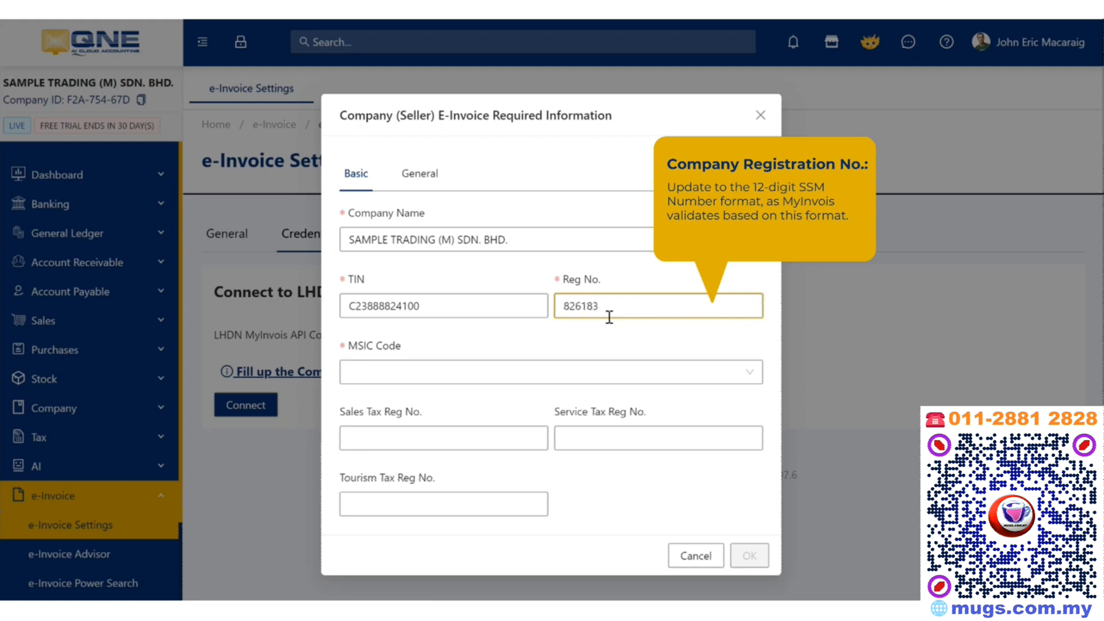
click(443, 369)
text(62)
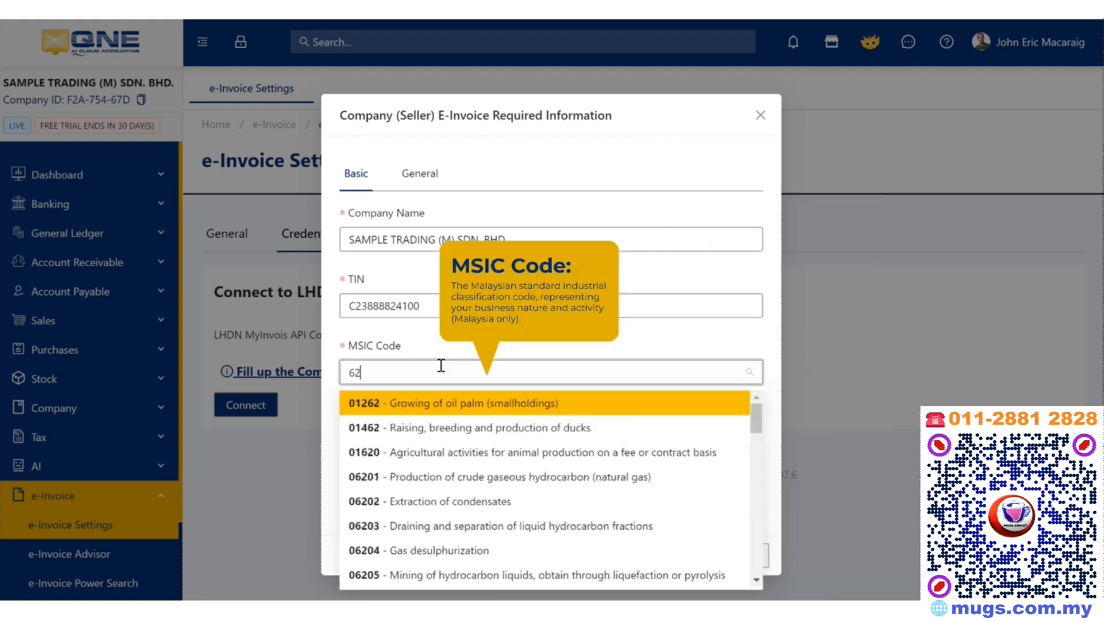
text(09)
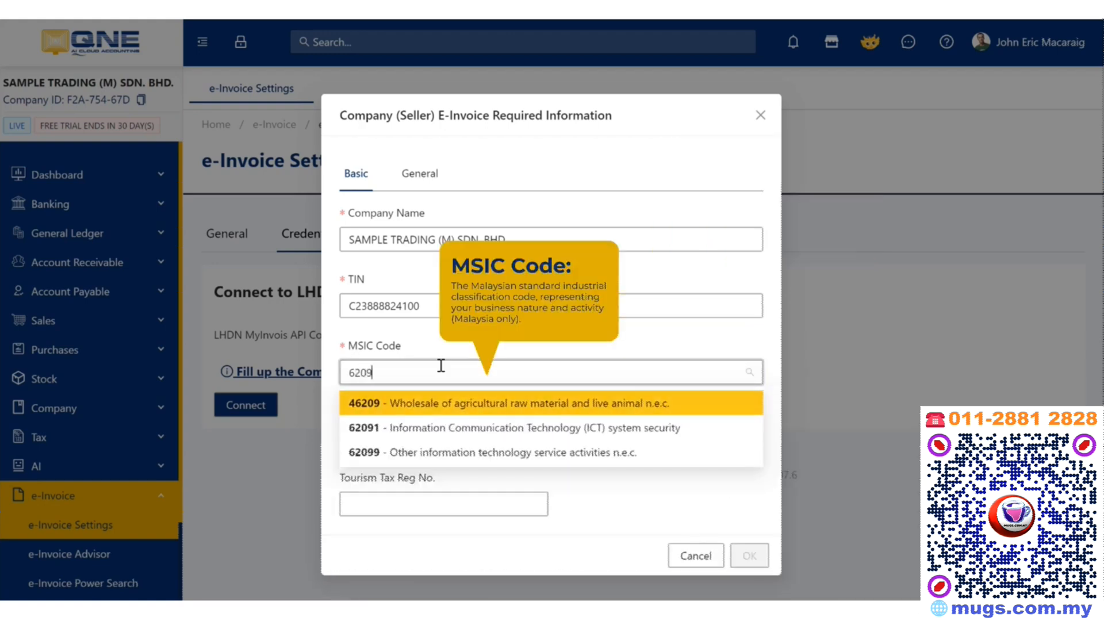
click(451, 433)
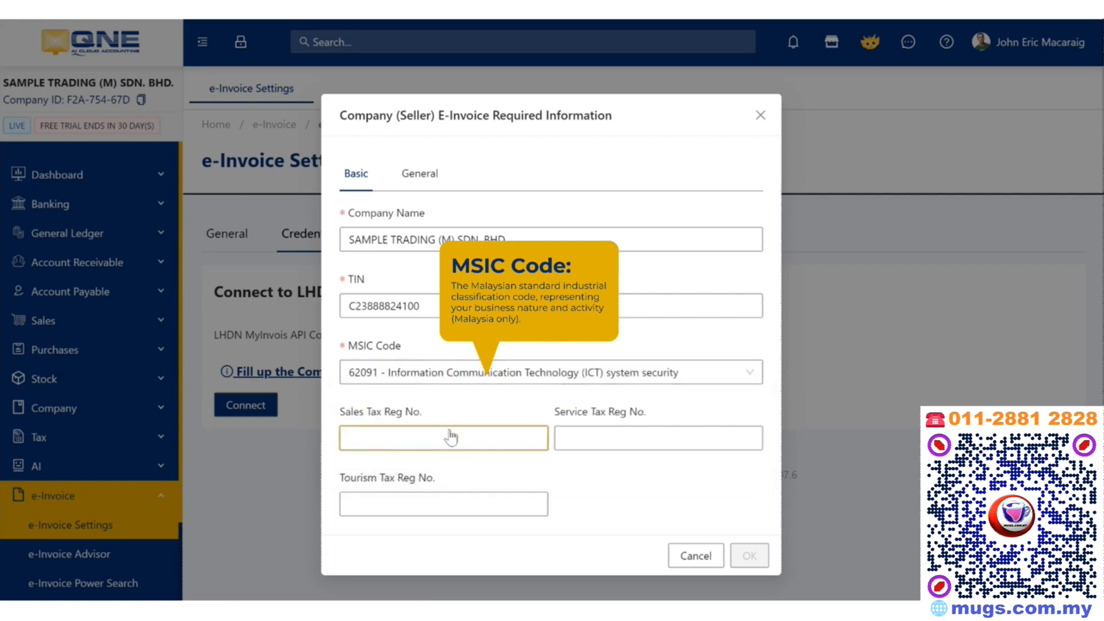
Fill in the sales, service and tourism tax registration numbers.
click(451, 433)
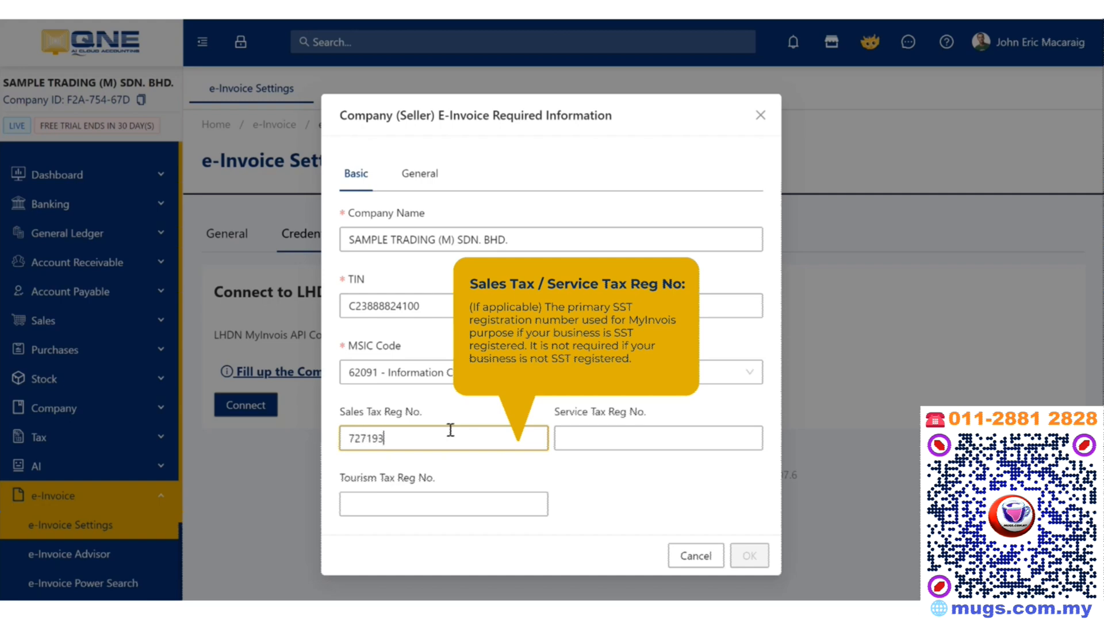
click(561, 440)
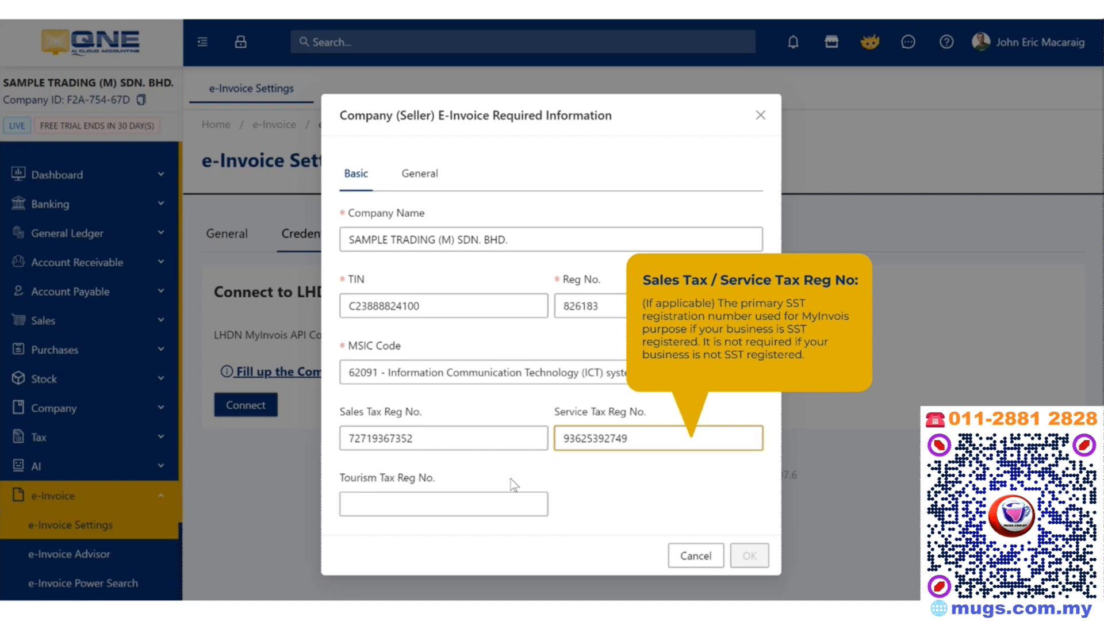
click(458, 508)
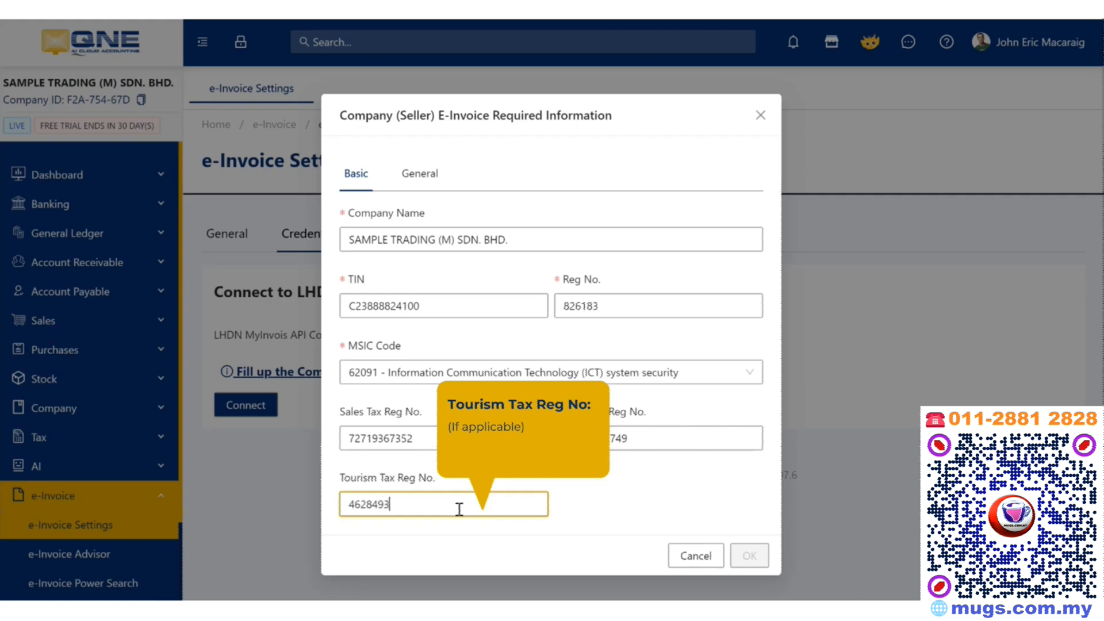
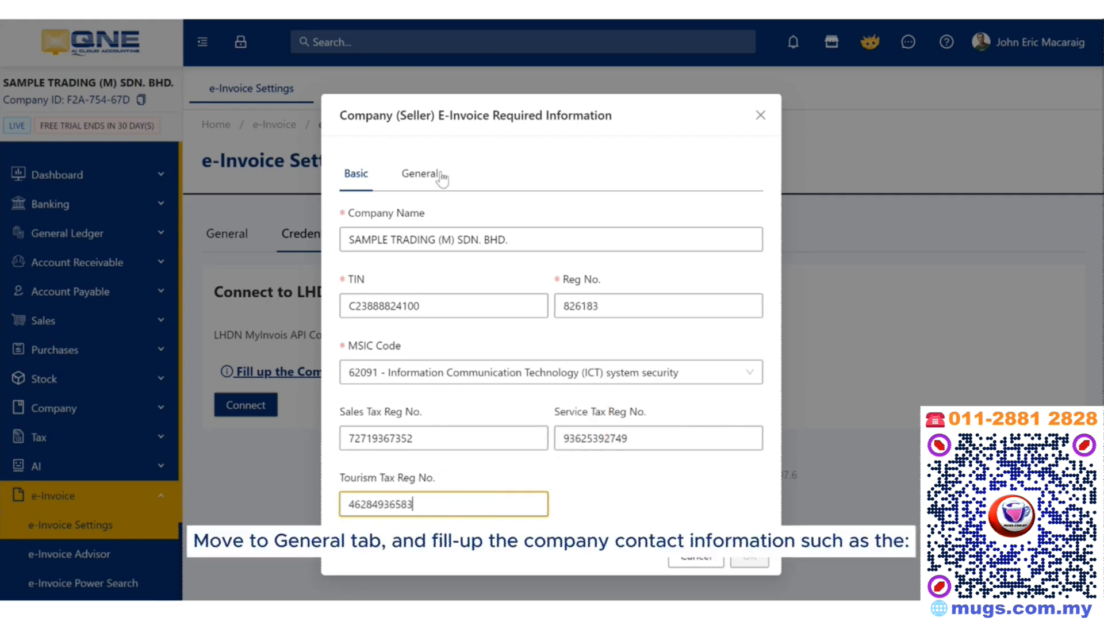
On the General tab, set the state to Selangor and enter the zip code and city.
click(441, 177)
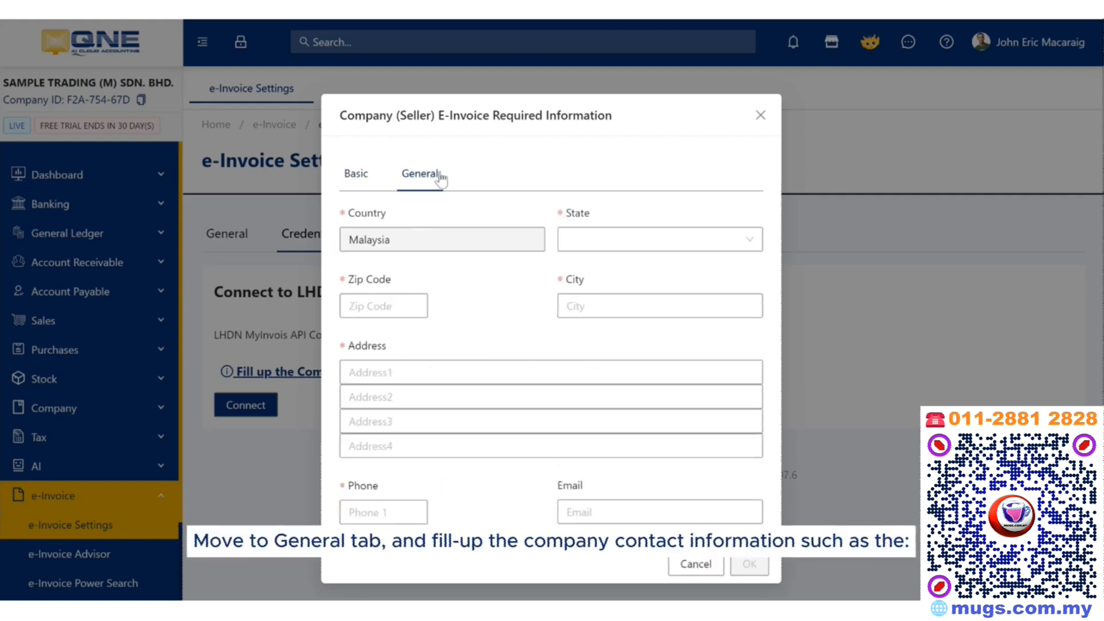
click(583, 241)
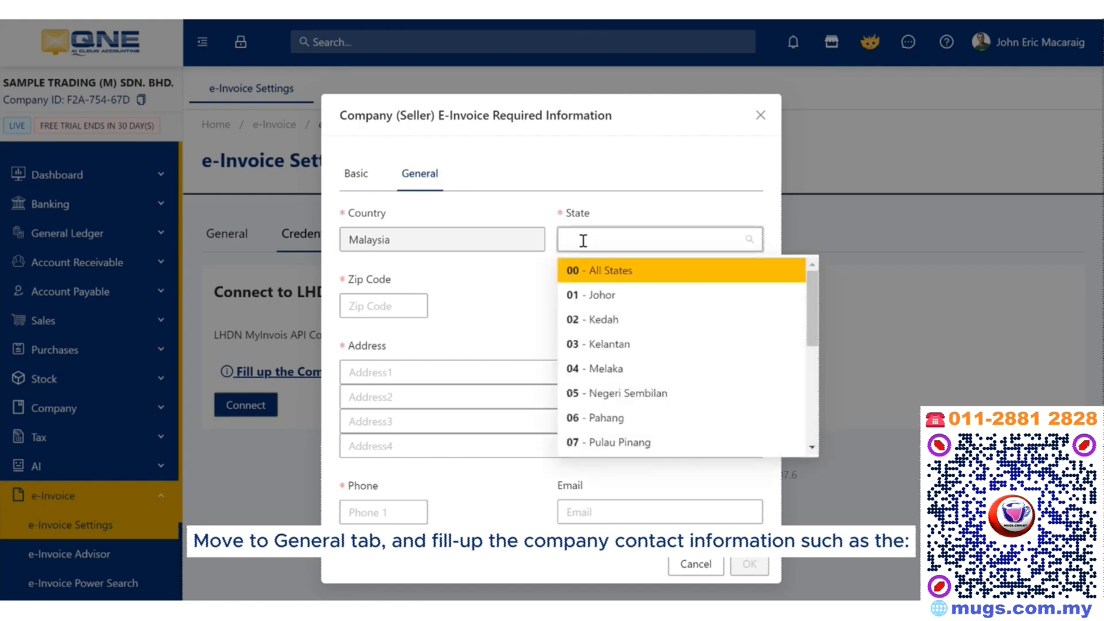
text(sel)
key(Return)
click(393, 303)
text(1600)
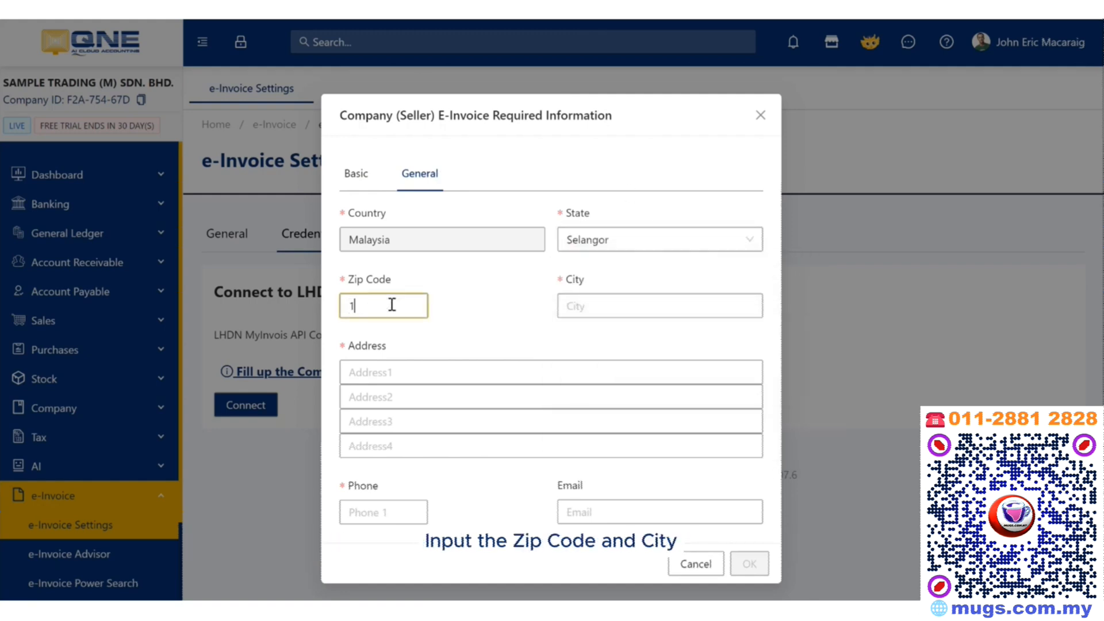
click(568, 309)
text(Puchong)
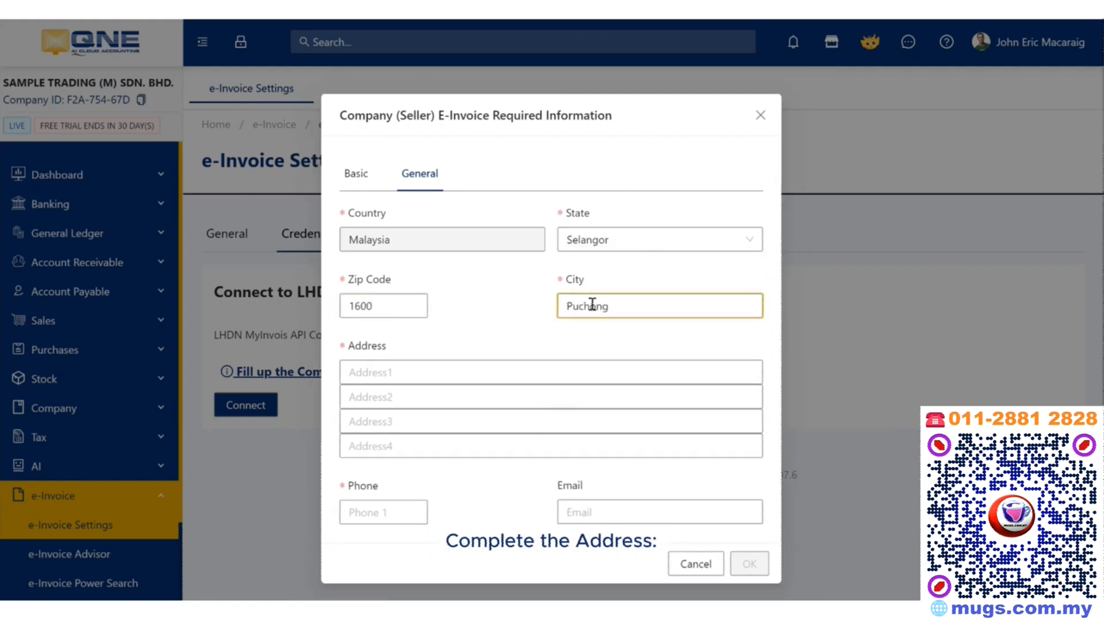
Fill in the three address lines and company phone number, then save the seller information.
click(468, 375)
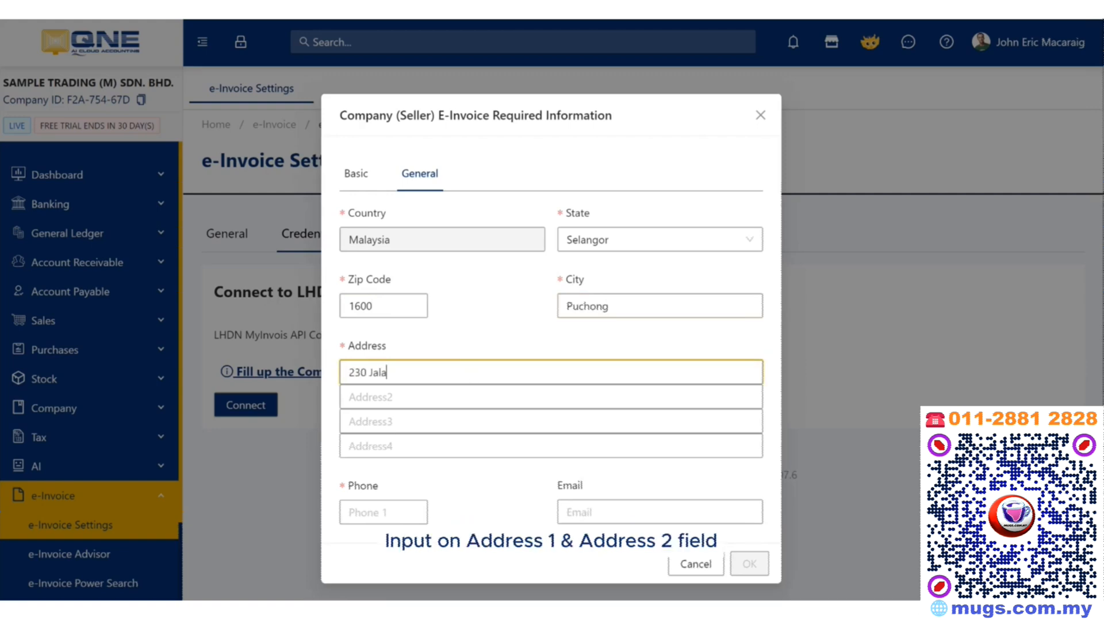
click(367, 397)
text(Taman Gombak)
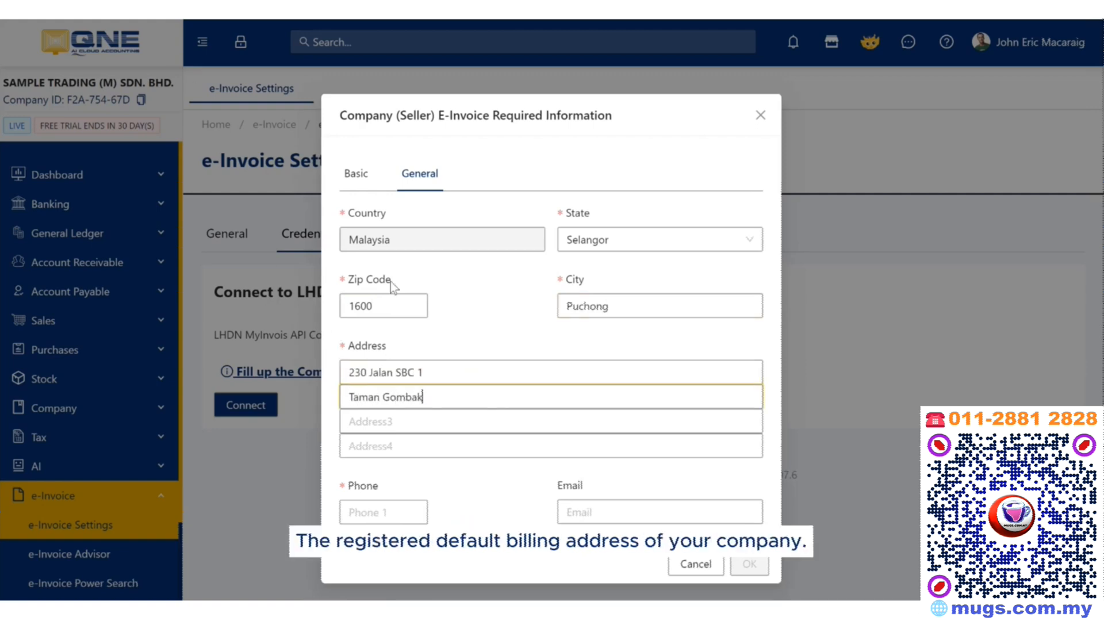
key(Tab)
text(Selangor)
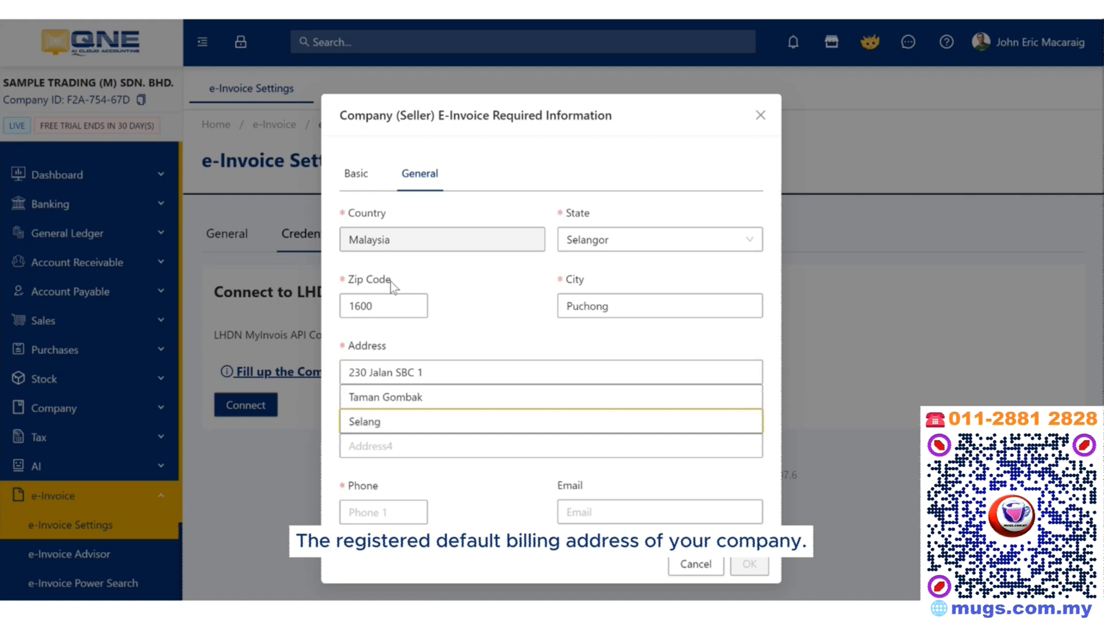
click(370, 512)
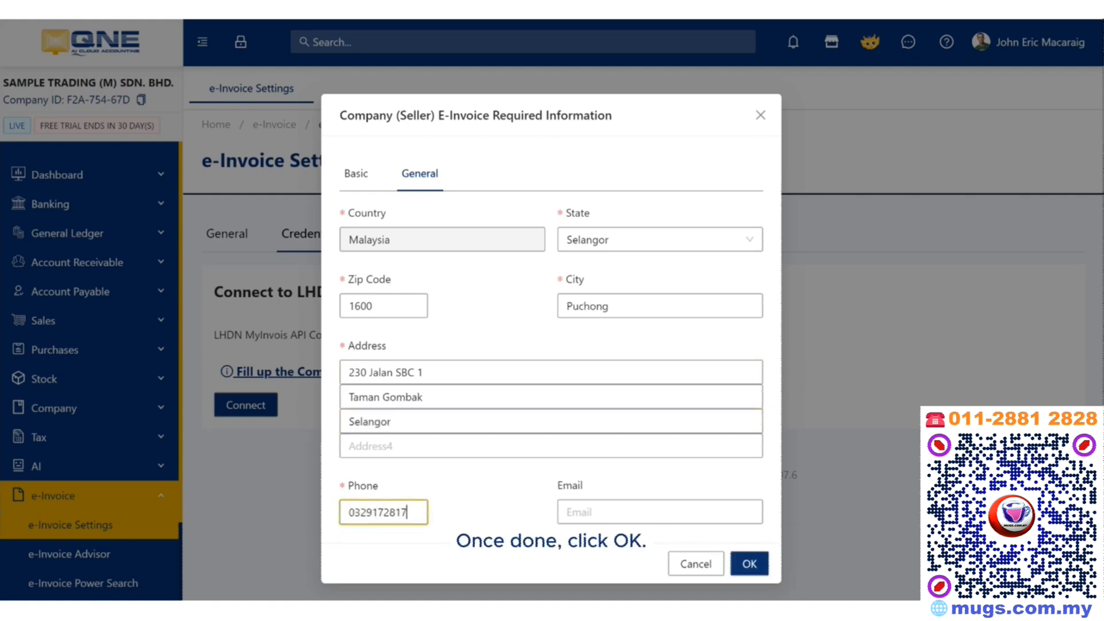
click(747, 562)
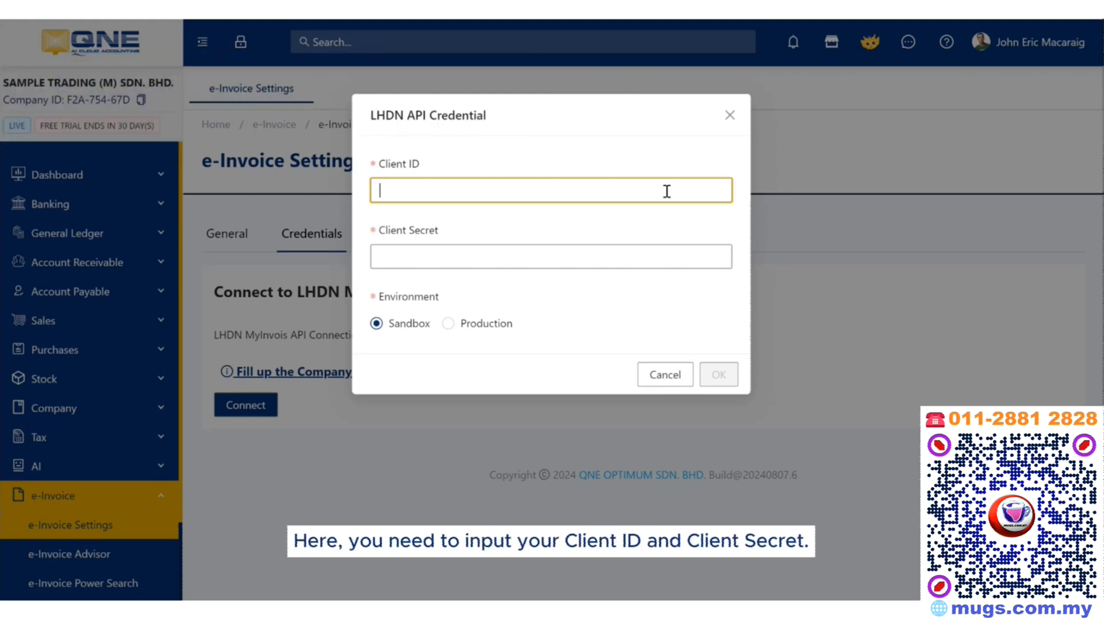
Enter the ERP Client ID and Client Secret for Sandbox and confirm the LHDN connection.
key(ctrl+v)
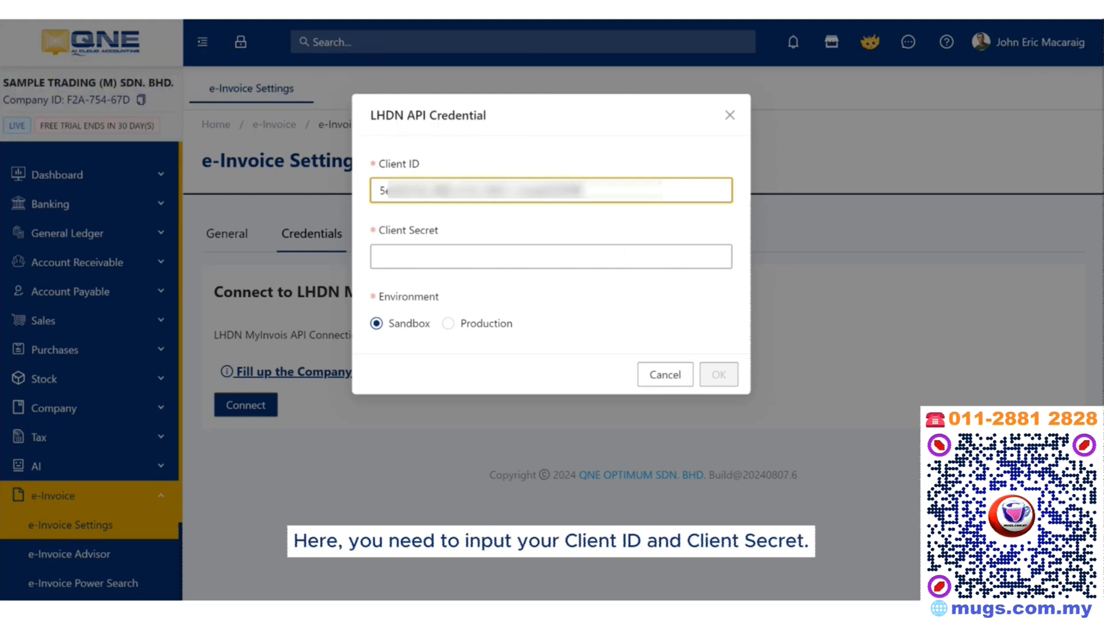
click(609, 262)
key(ctrl+v)
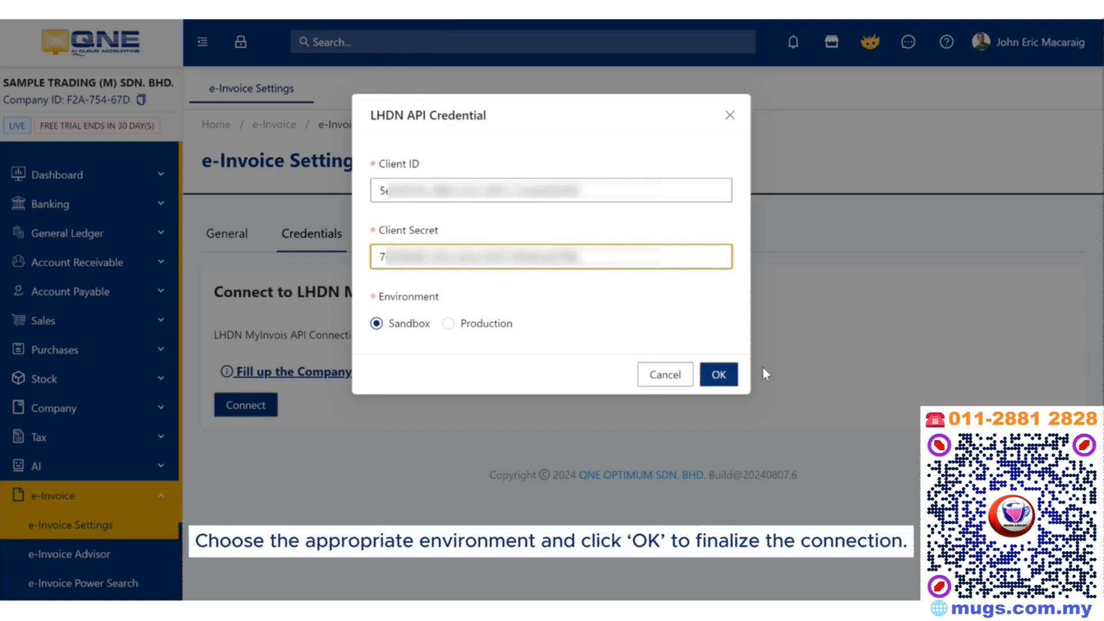
click(707, 377)
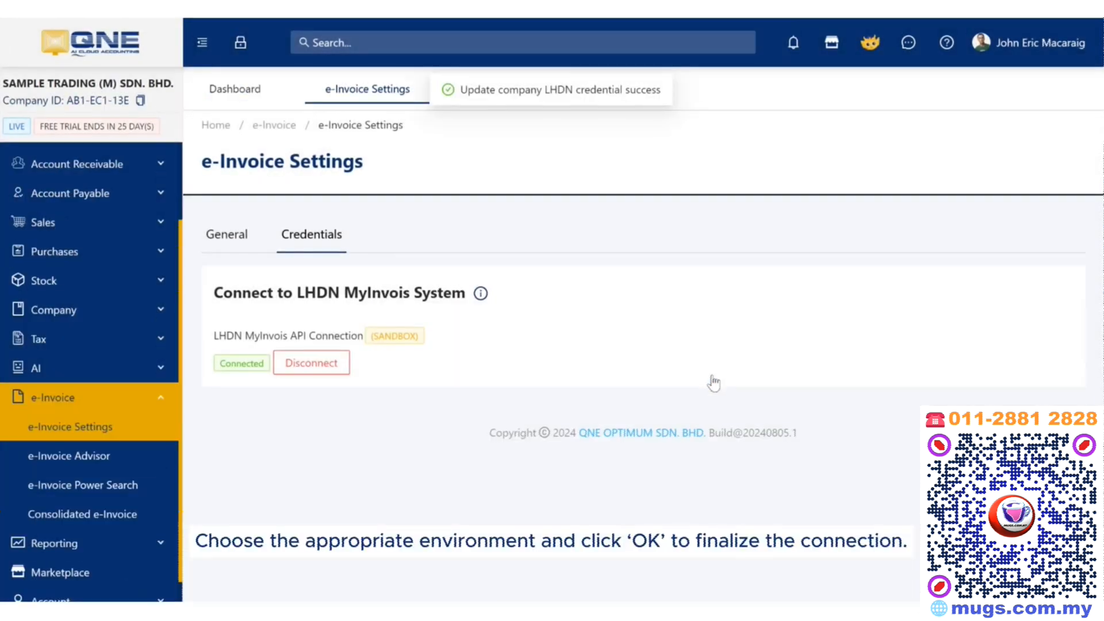